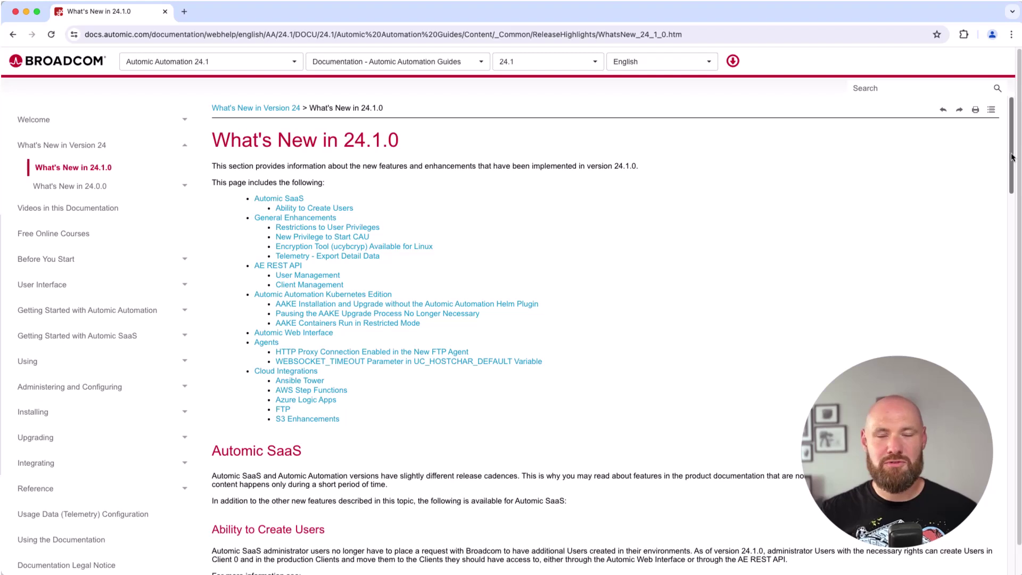
# Select the running JOBP.DEMO workflow in Process Monitoring and open its graphical monitor
pyautogui.scroll(-5, 1012, 157)
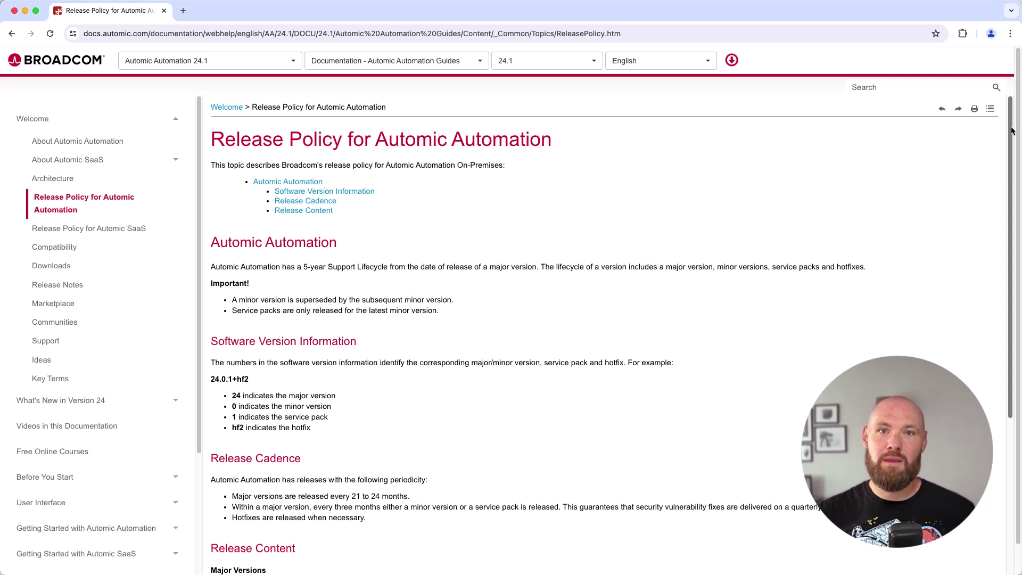
pyautogui.moveTo(1012, 131); pyautogui.dragTo(1005, 226)
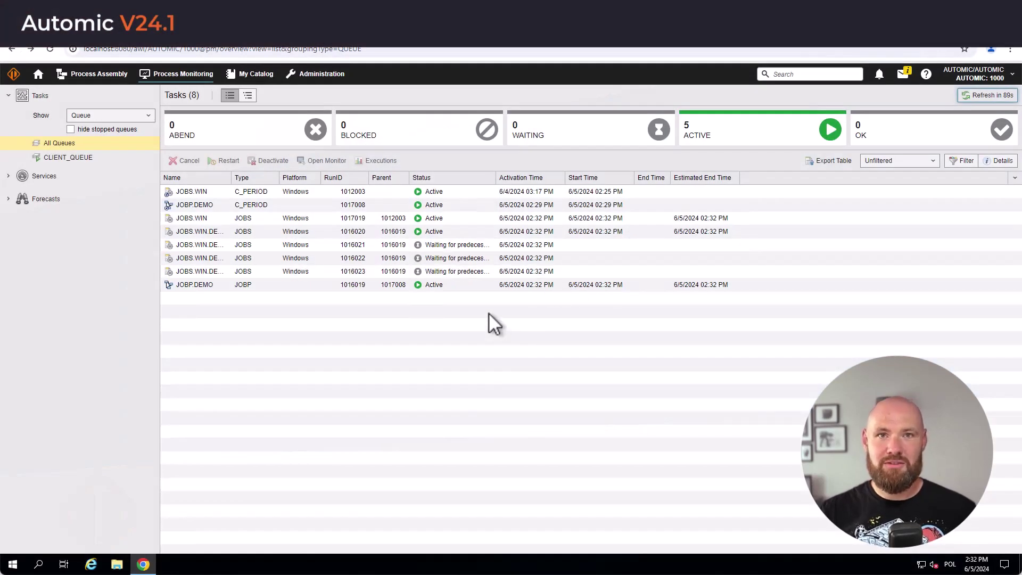
pyautogui.click(467, 286)
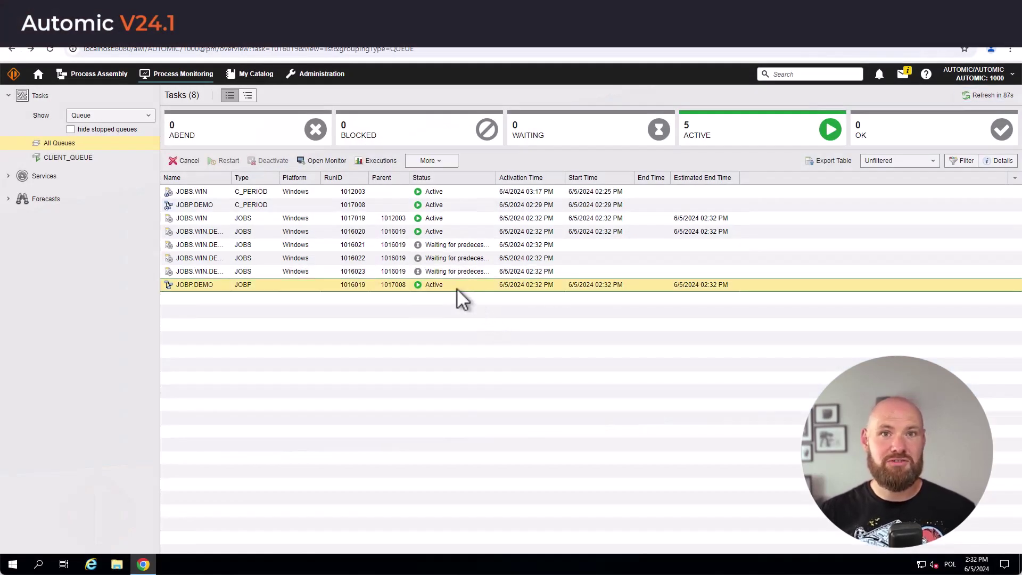
pyautogui.click(318, 161)
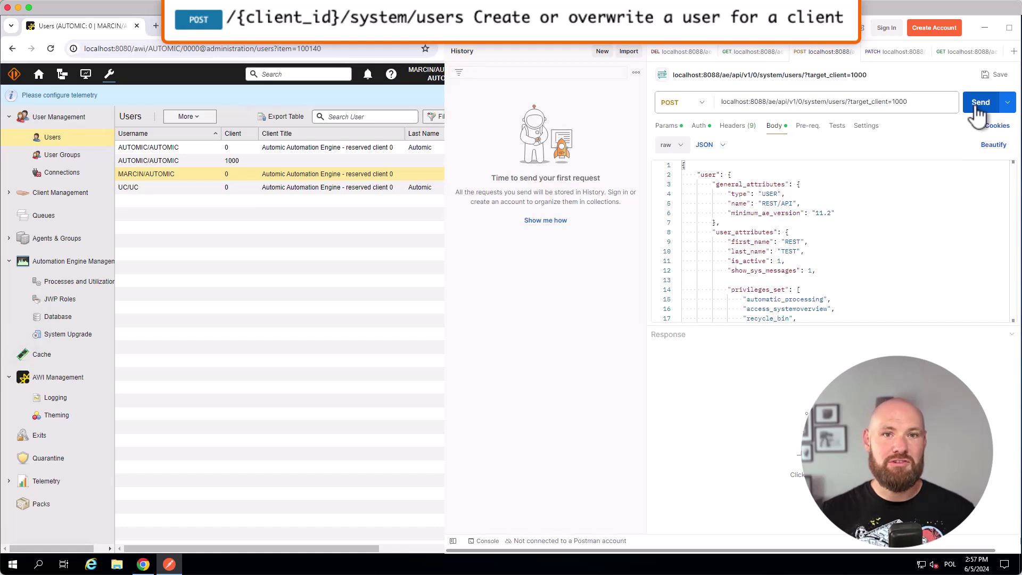
# Send the POST /system/users request and confirm the new user in the refreshed AWI Users list
pyautogui.click(977, 107)
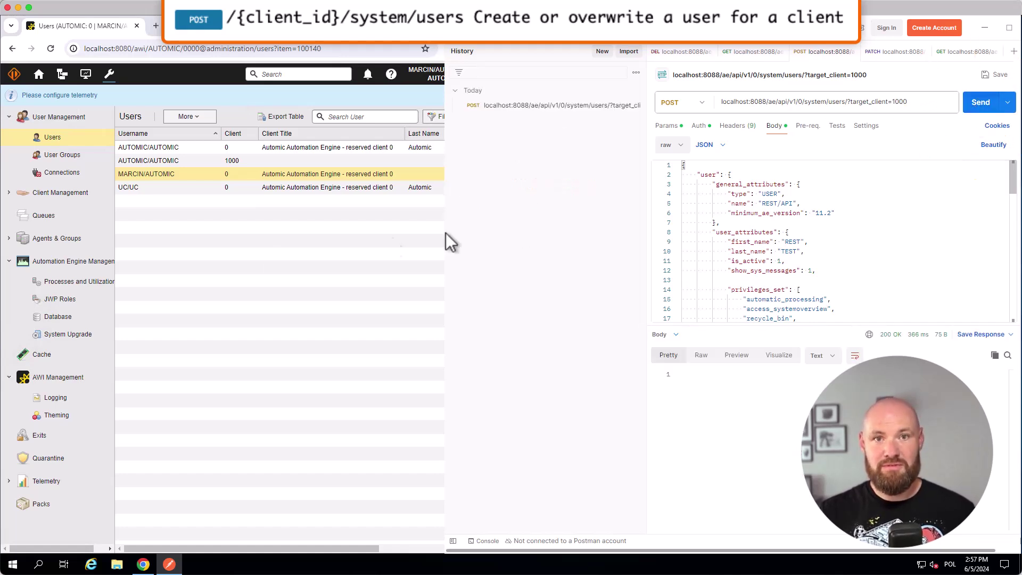
pyautogui.click(241, 258)
pyautogui.click(470, 117)
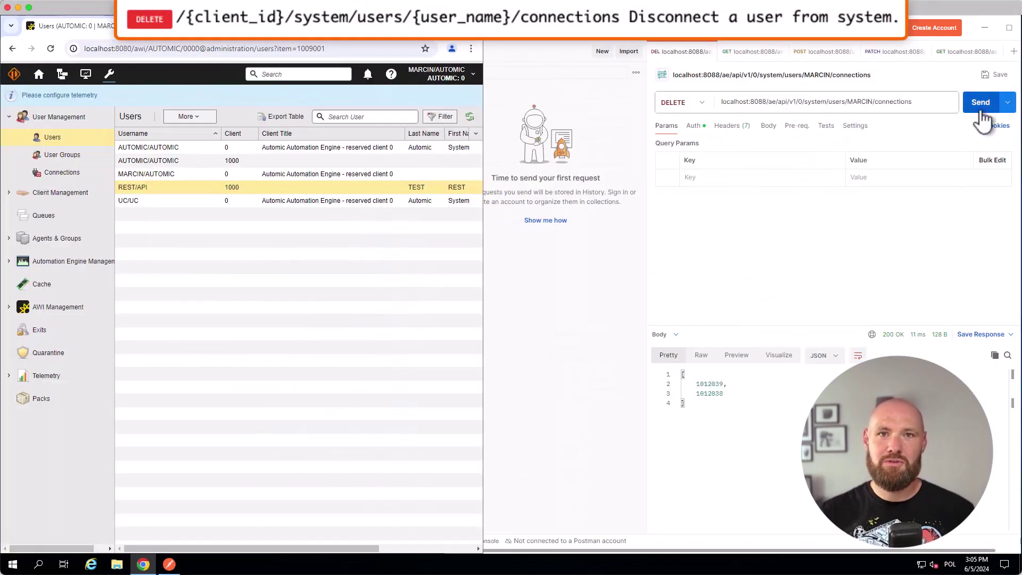
# Send the DELETE /system/users/{user}/connections request and reload the AWI user administration page
pyautogui.click(979, 105)
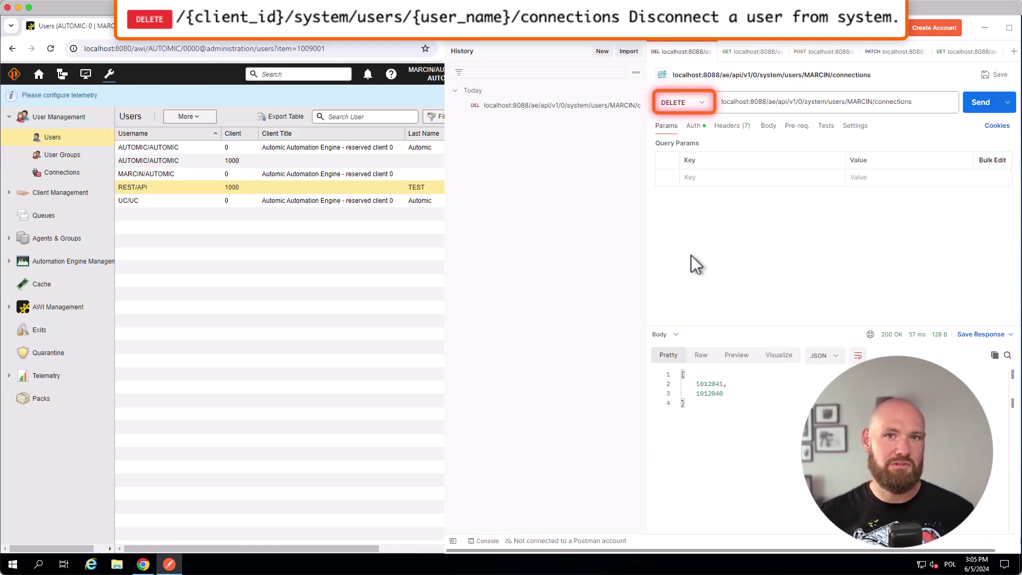
pyautogui.click(250, 249)
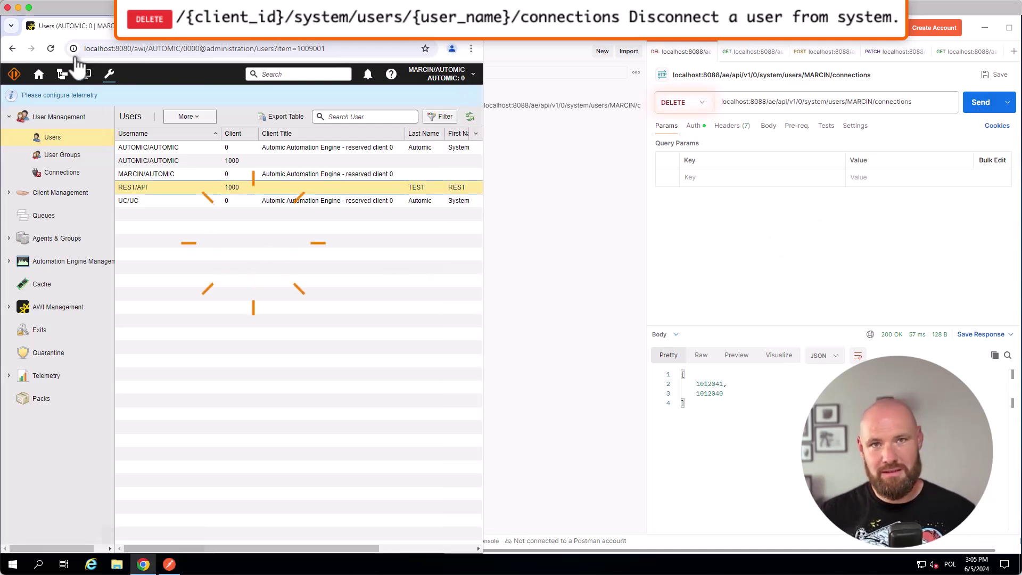
pyautogui.click(51, 48)
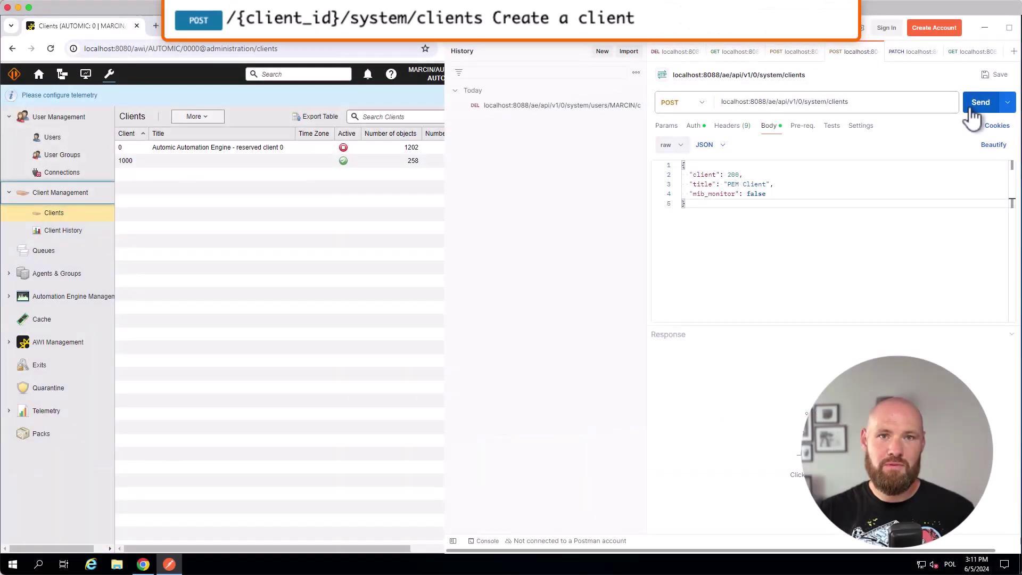
# Create client 200 'PEM Client' via POST /system/clients and confirm it in the refreshed AWI Clients list
pyautogui.click(971, 109)
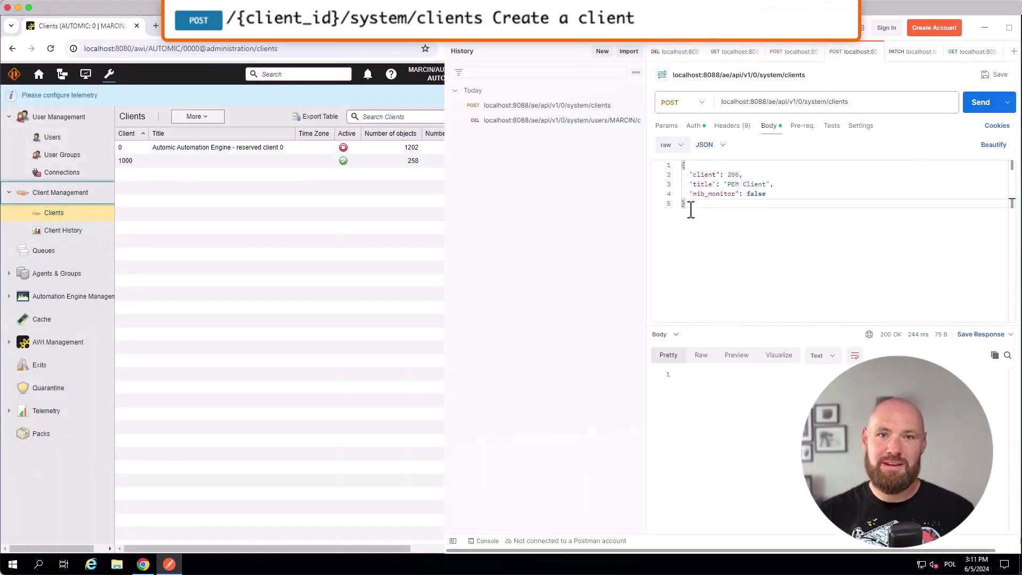
pyautogui.click(371, 260)
pyautogui.click(469, 117)
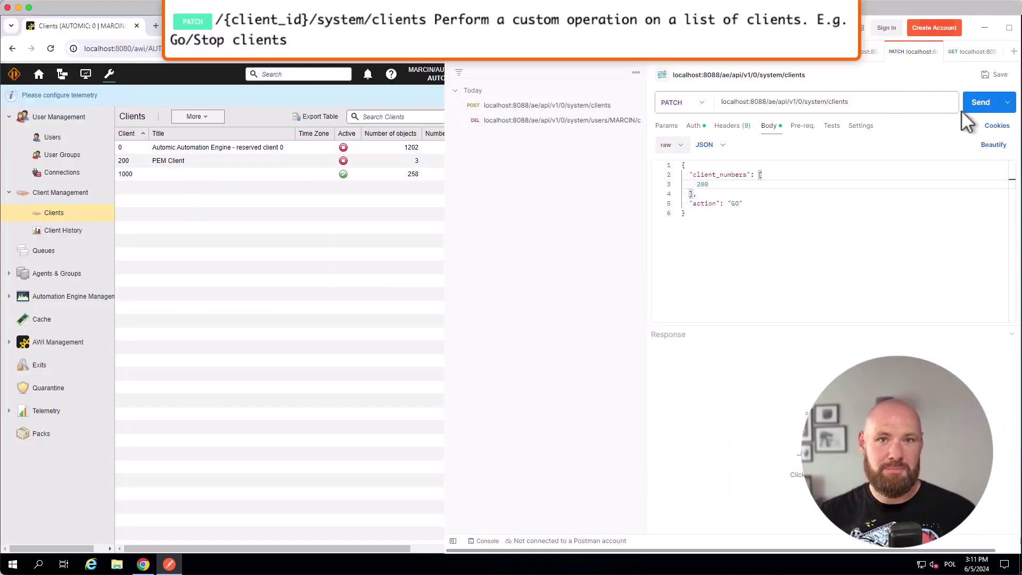
# Send the PATCH request with action GO and confirm client 200 is running in AWI
pyautogui.click(973, 109)
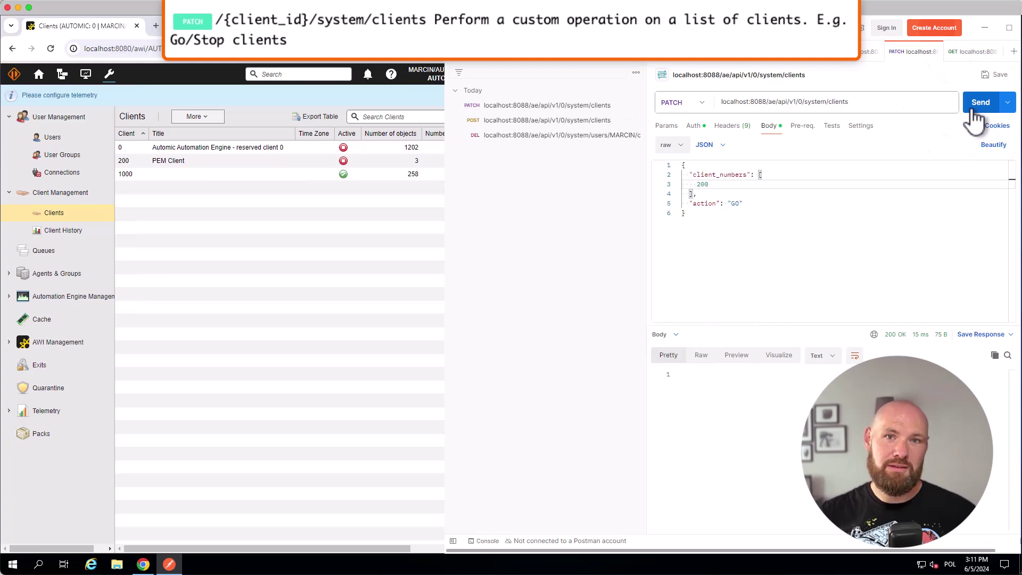
pyautogui.click(342, 250)
pyautogui.click(470, 118)
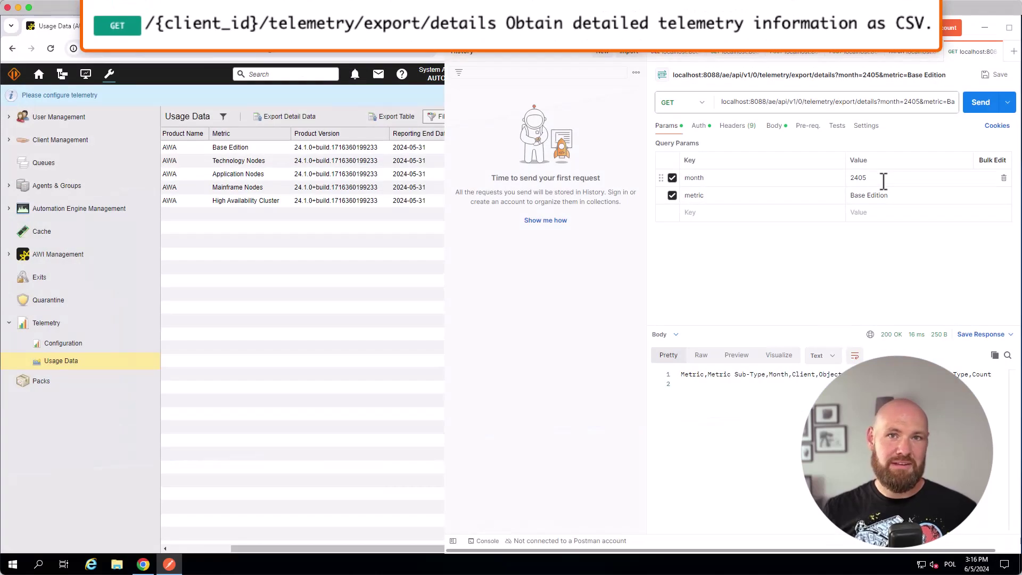
# Change the month parameter from 2405 to 2406 and resend the telemetry export details request
pyautogui.click(883, 182)
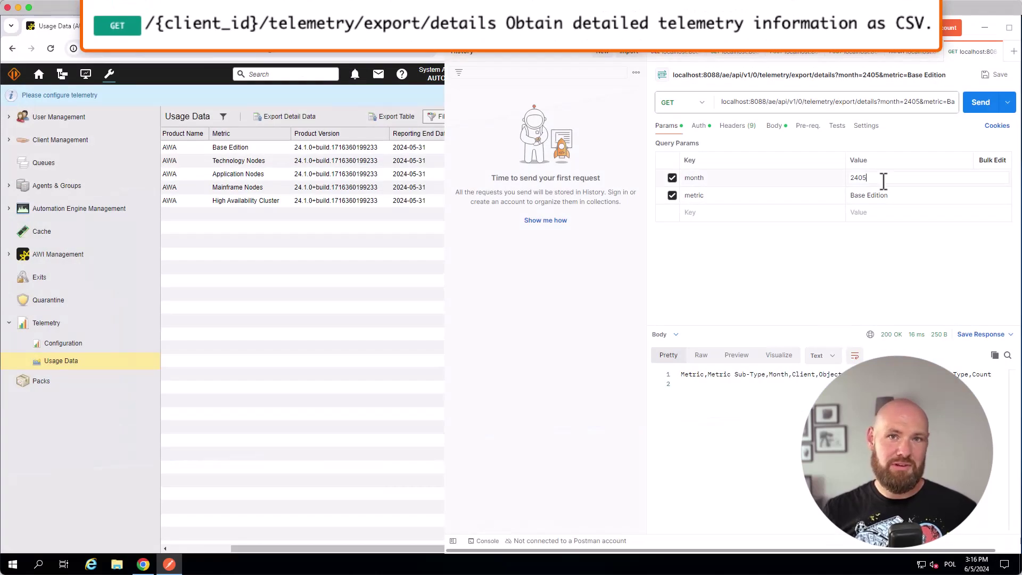
pyautogui.press('BackSpace')
pyautogui.write('6')
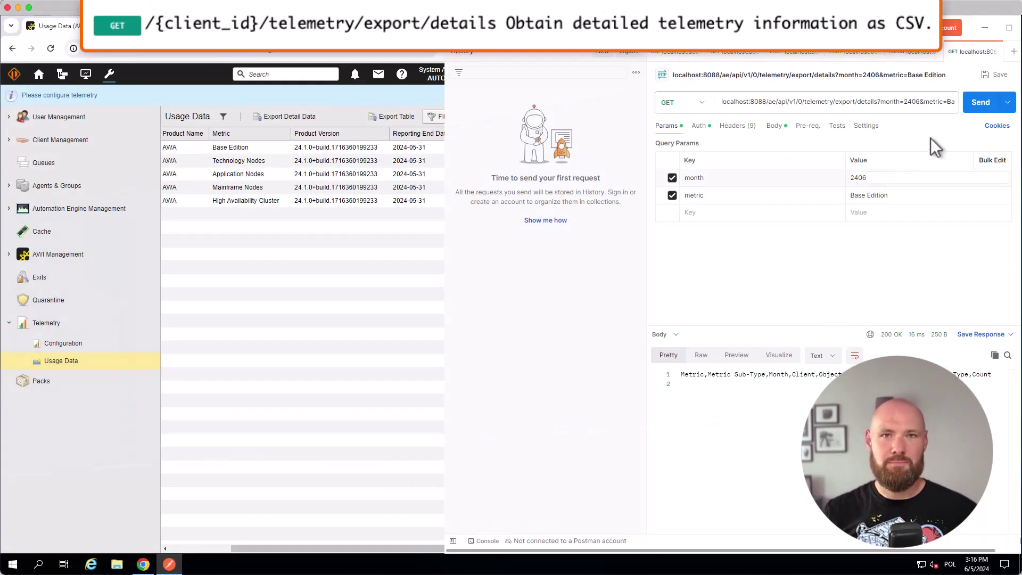
pyautogui.click(969, 117)
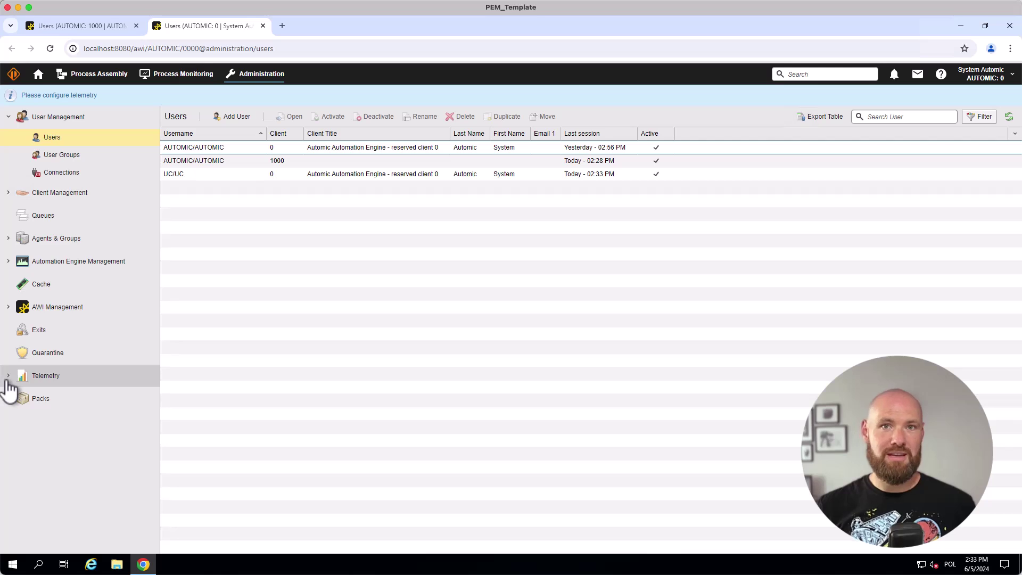
# Open Telemetry > Usage Data in the Administration sidebar and export the detail data
pyautogui.click(12, 379)
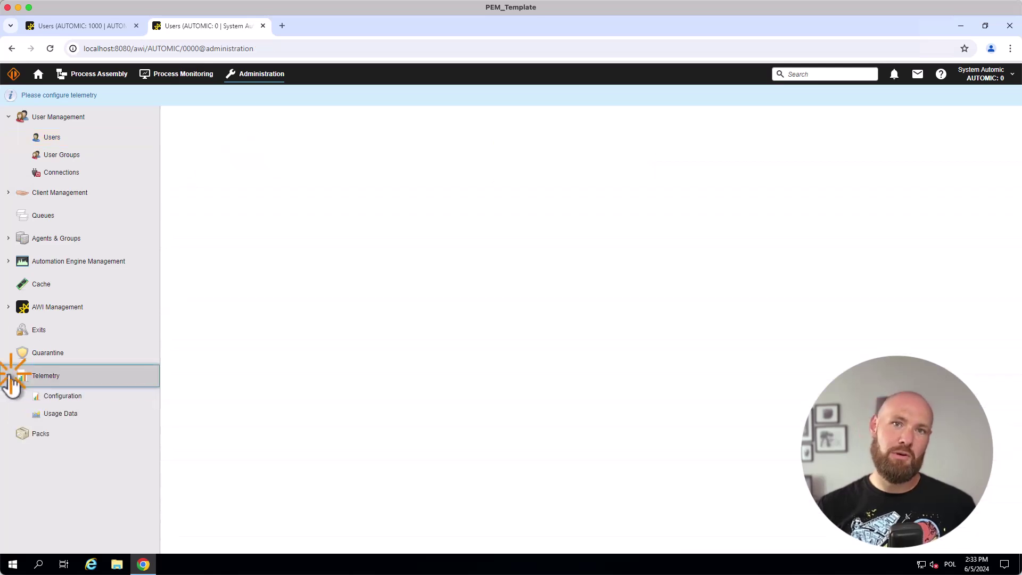
pyautogui.click(64, 416)
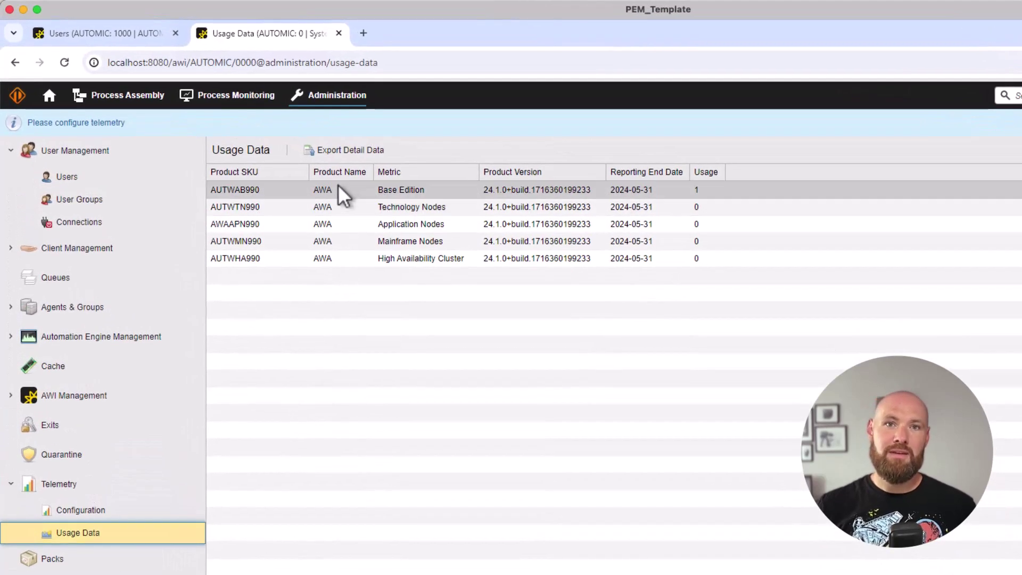
pyautogui.click(342, 155)
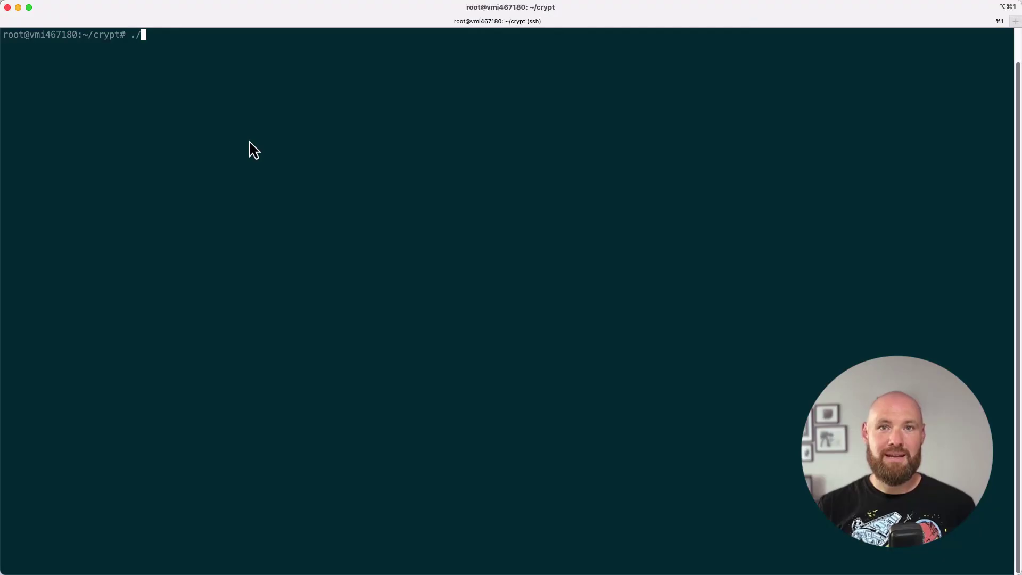
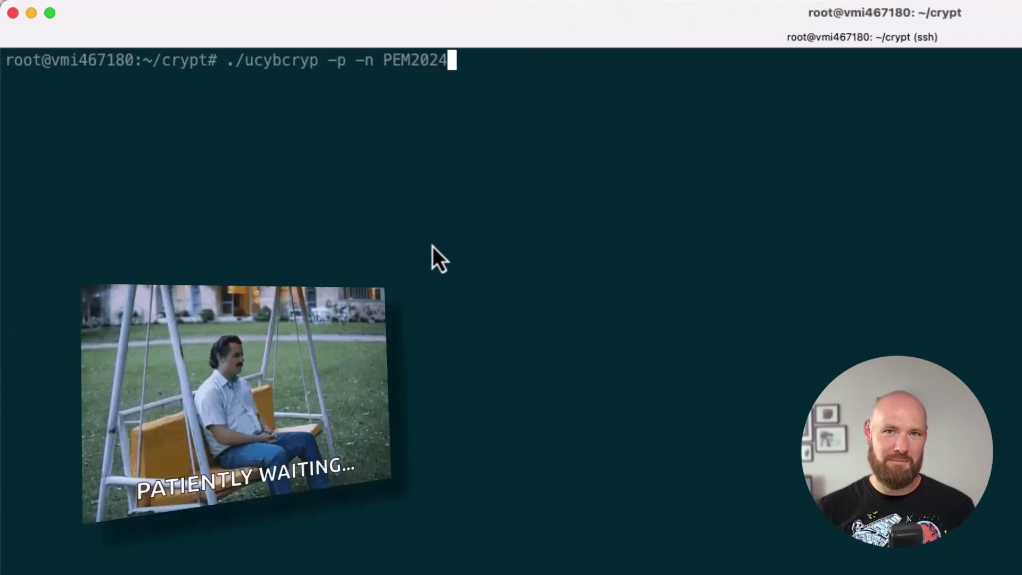
# Encrypt the password with ./ucybcryp -p -n and display the result with cat Password.ucc
pyautogui.press('Return')
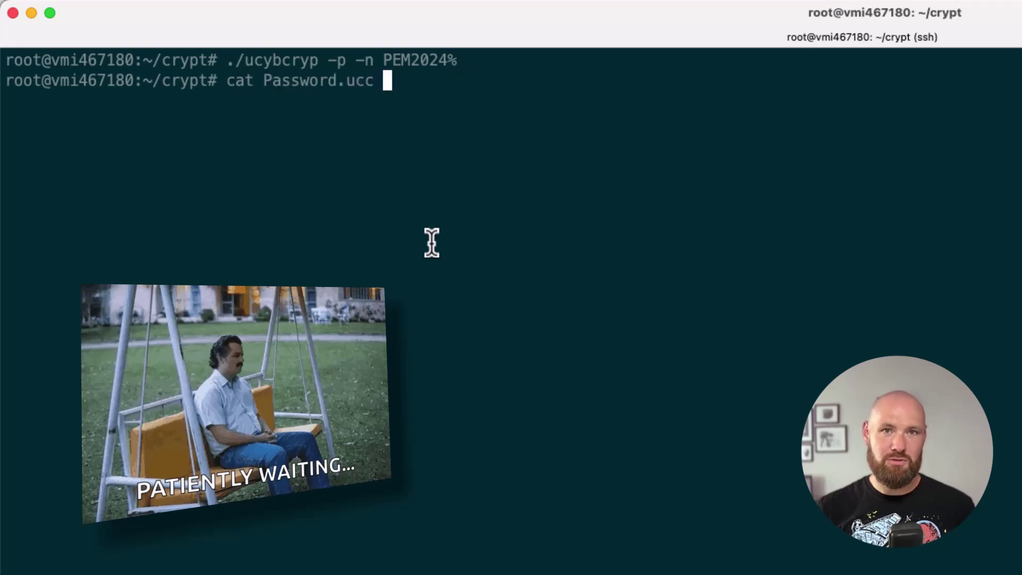
pyautogui.press('Return')
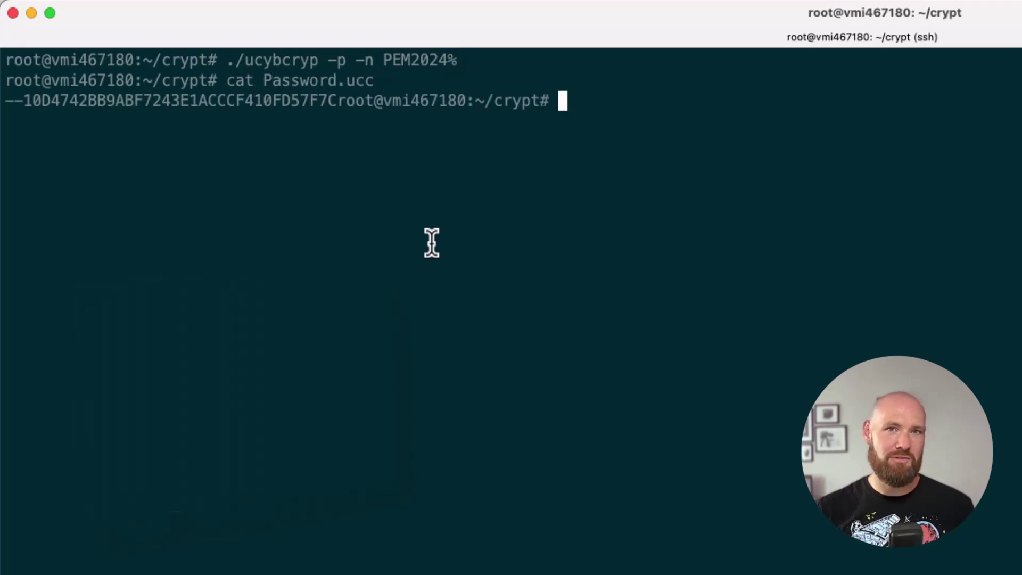
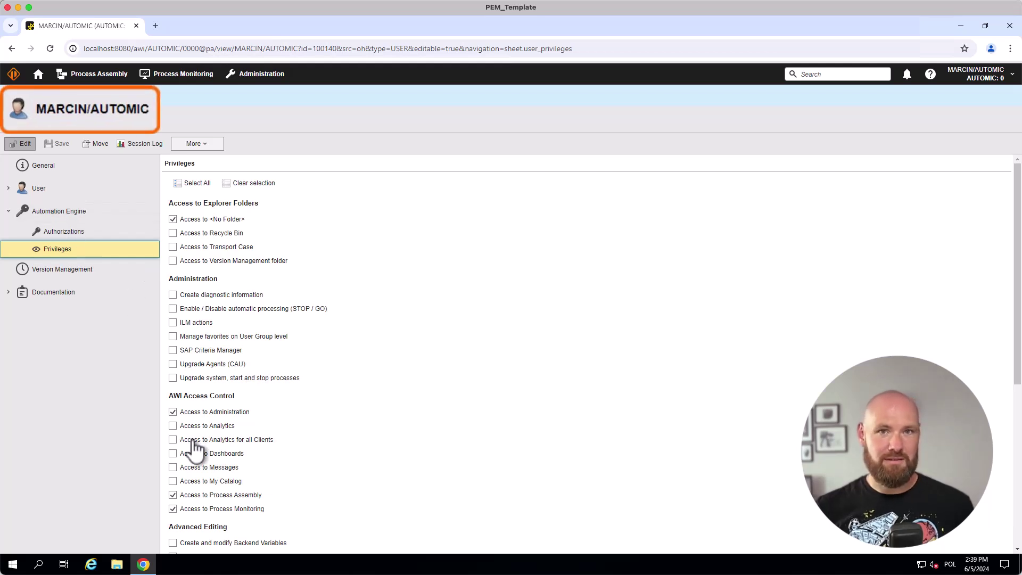
# Try enabling Access to Dashboards for both users, including AUTOMIC/AUTOMIC, and dismiss each Missing privilege error
pyautogui.click(196, 454)
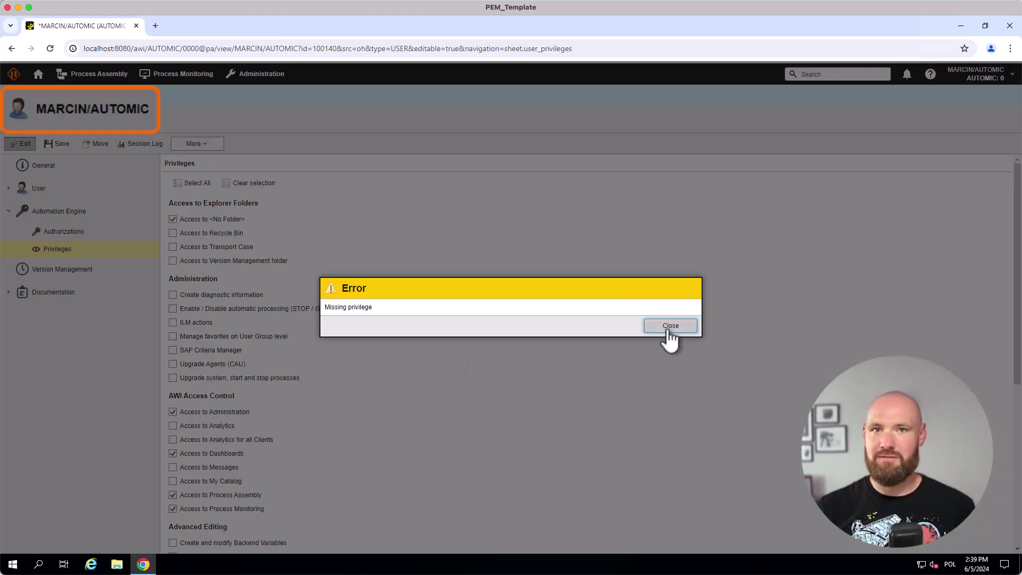
pyautogui.click(669, 329)
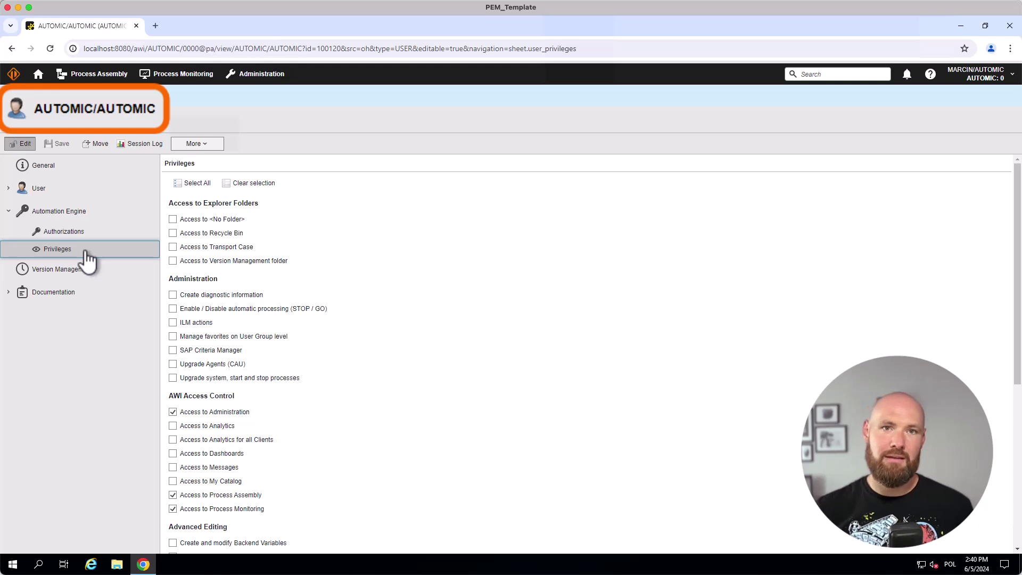
pyautogui.click(201, 453)
pyautogui.click(59, 142)
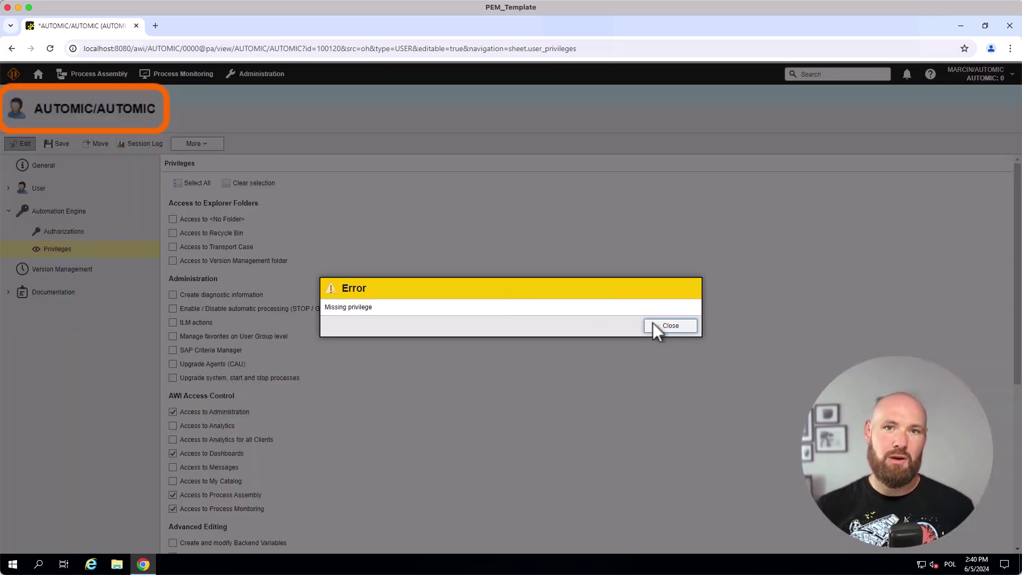
pyautogui.click(662, 327)
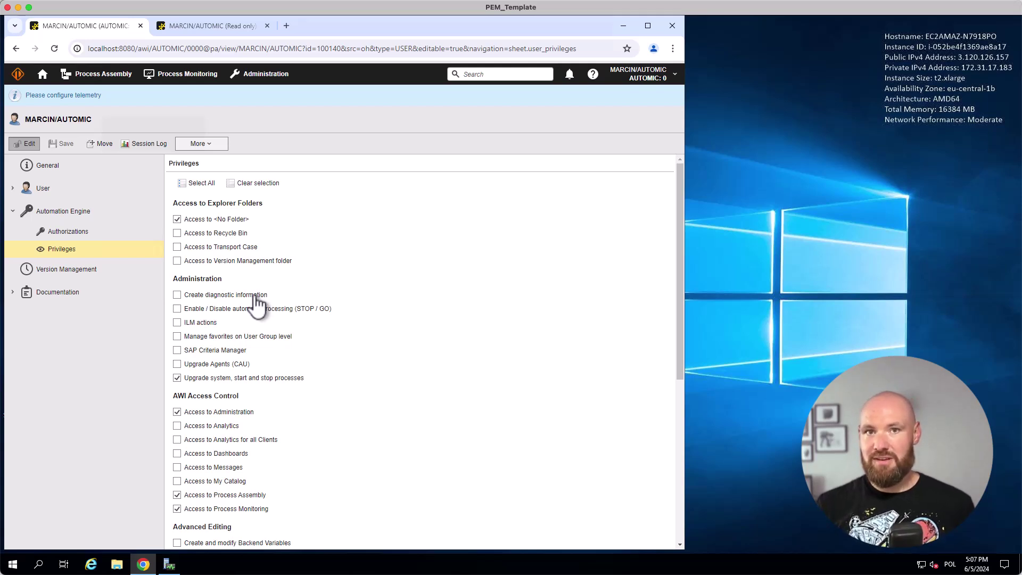
# Open AWI Management > Logging under Administration and view the Log Content dropdown options
pyautogui.click(262, 74)
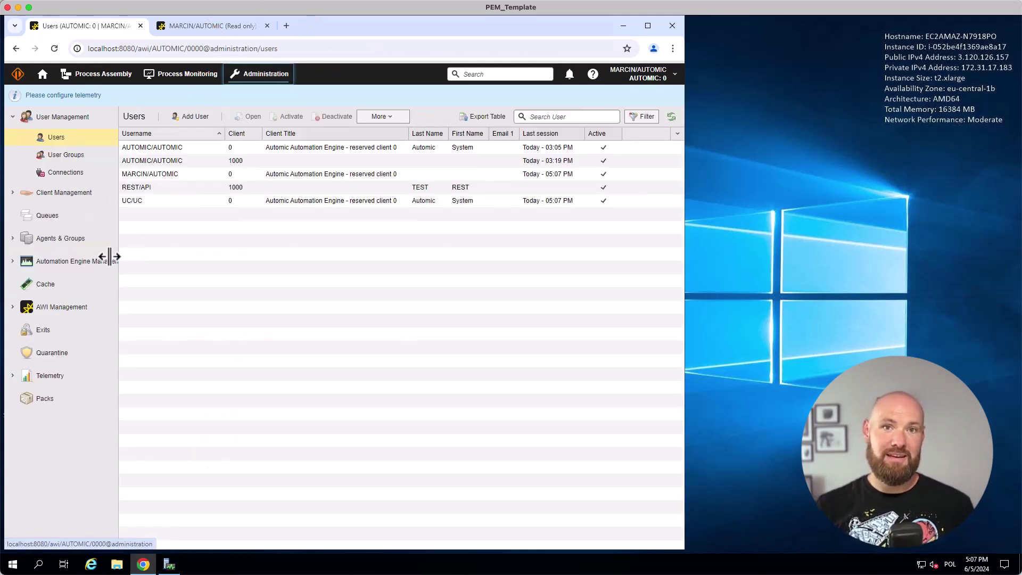
pyautogui.click(74, 302)
pyautogui.click(253, 170)
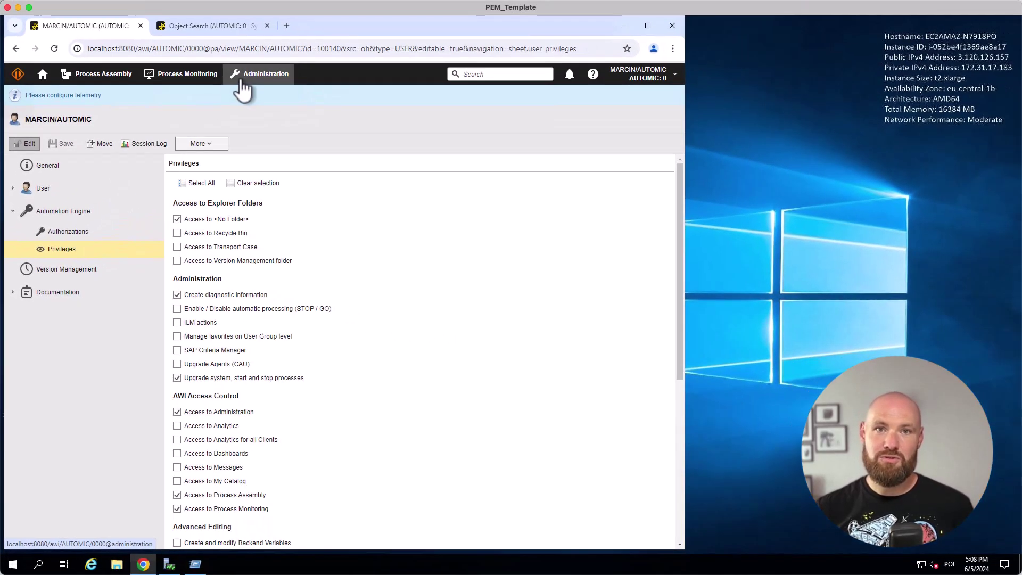
pyautogui.click(237, 75)
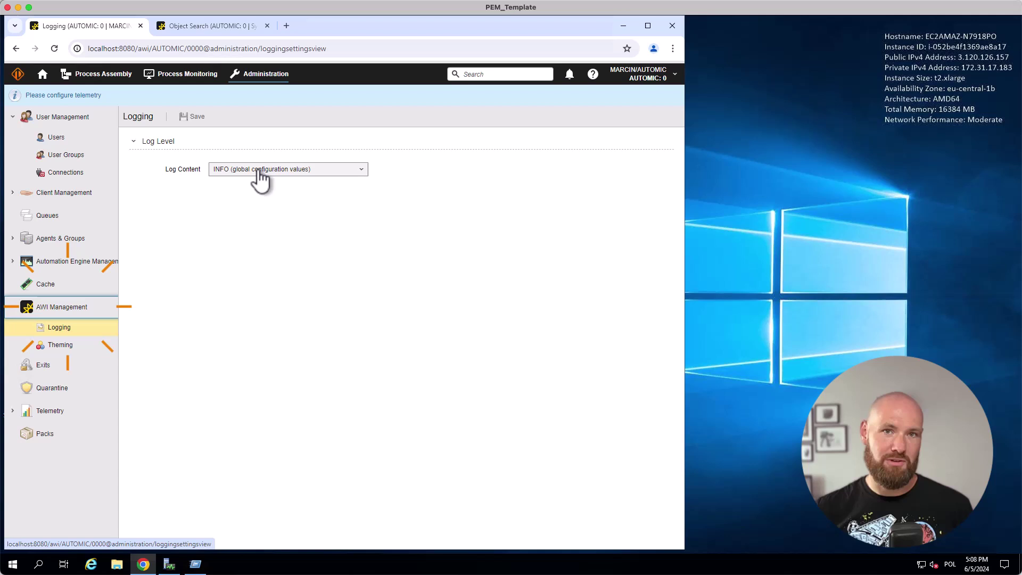
pyautogui.click(262, 170)
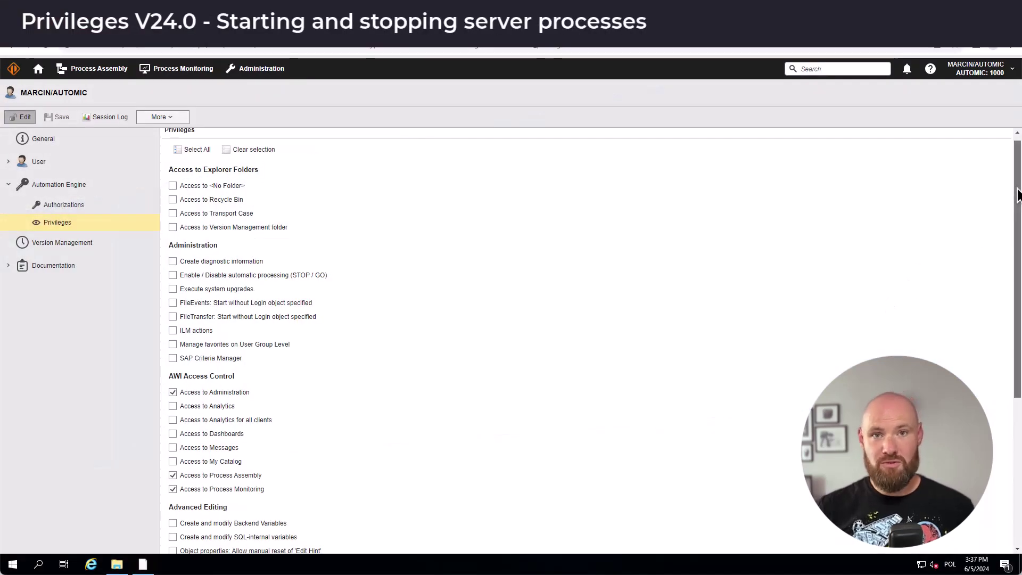
# Stop the AUTOMIC#WP002 process from Automation Engine Processes and Utilization, confirming with Yes
pyautogui.moveTo(1018, 195); pyautogui.dragTo(1018, 334)
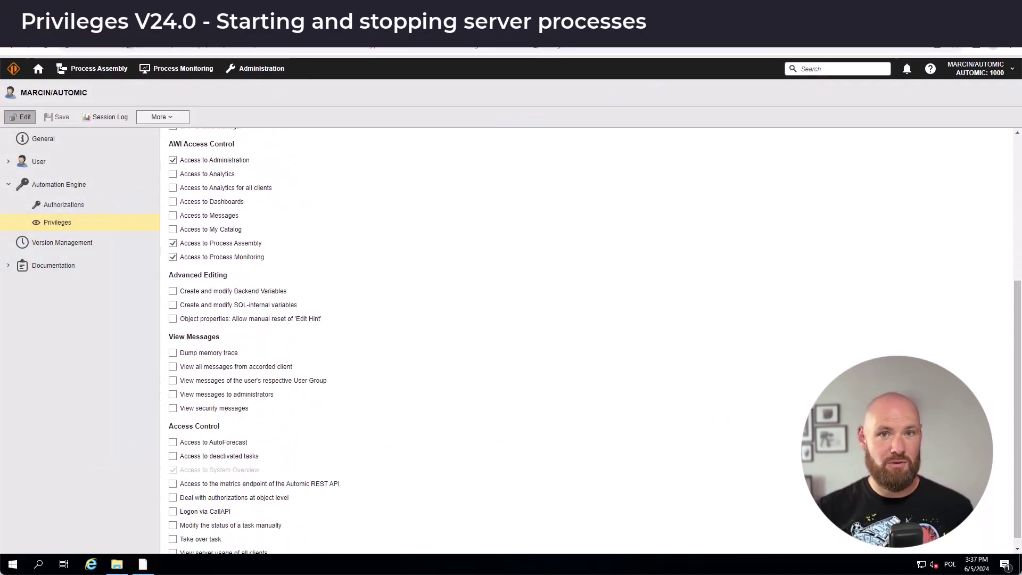
pyautogui.click(249, 71)
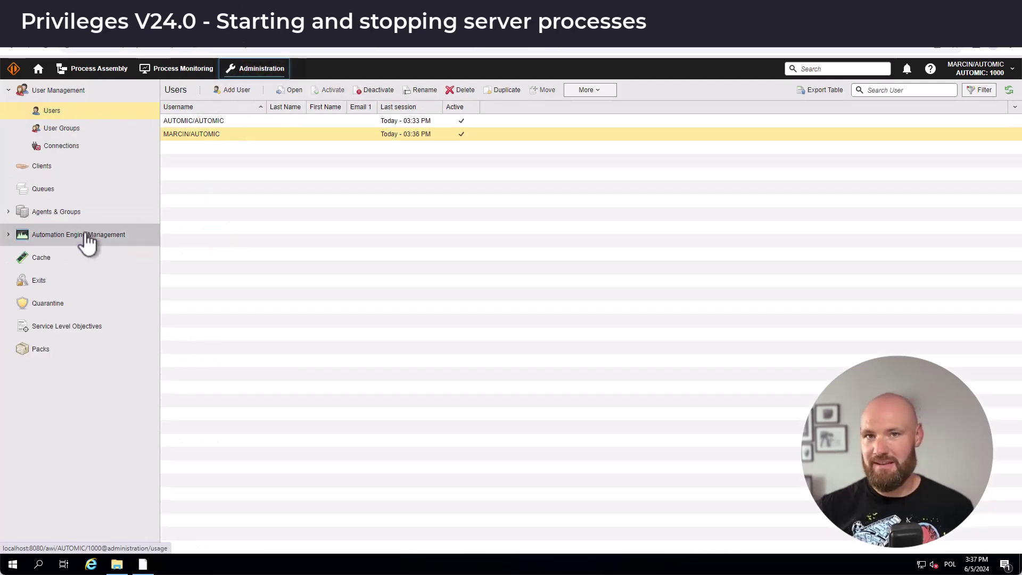
pyautogui.click(84, 237)
pyautogui.click(309, 187)
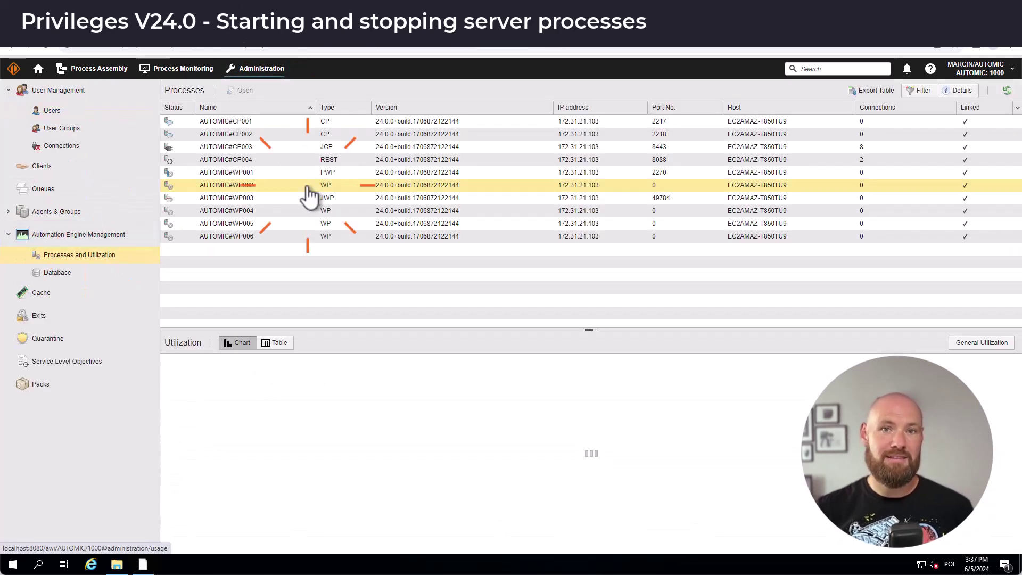
pyautogui.rightClick(309, 187)
pyautogui.click(357, 251)
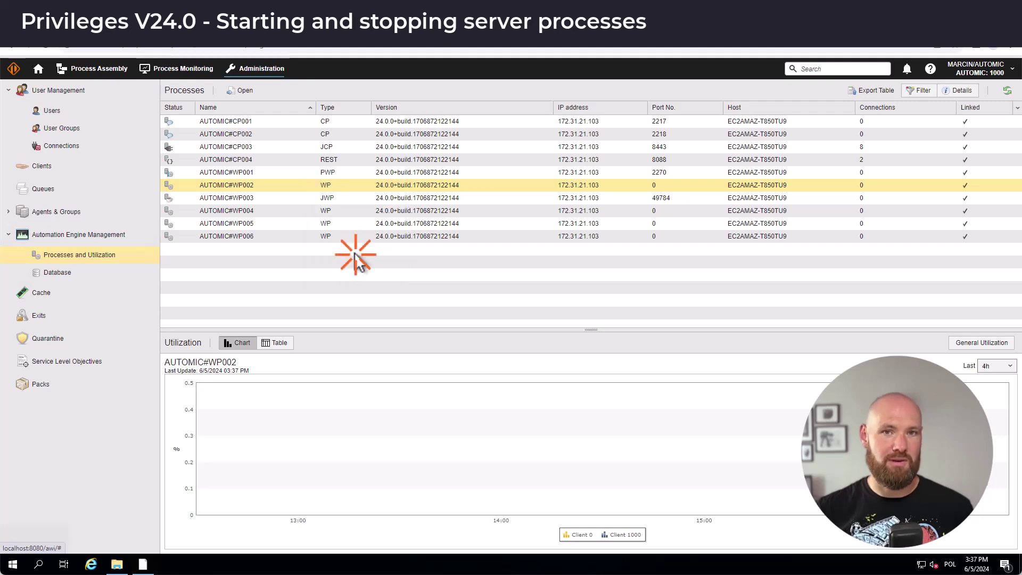
pyautogui.click(551, 327)
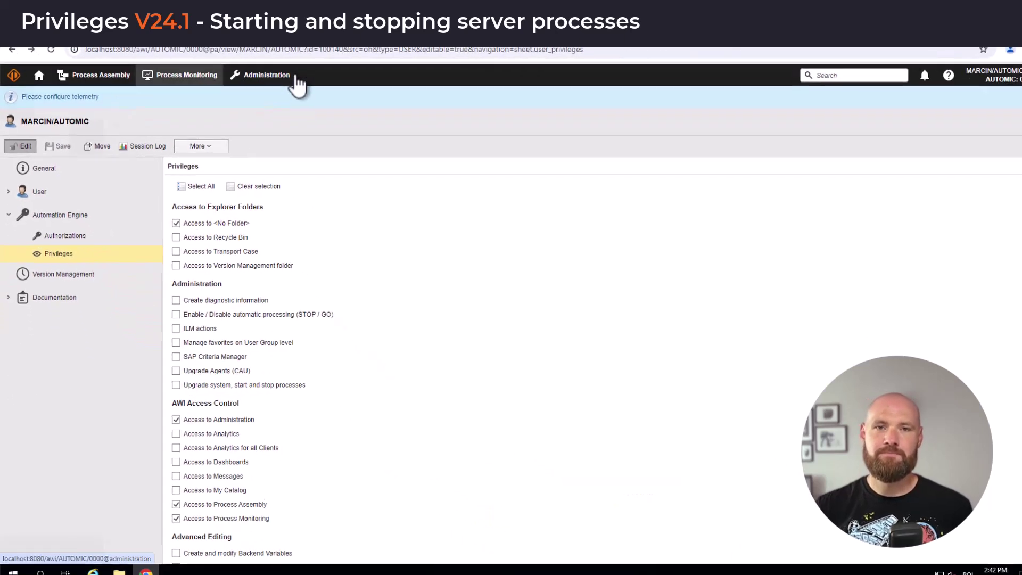
# As the unprivileged user, try Stop Process on AUTOMIC#WP002 and confirm, triggering Access denied
pyautogui.click(295, 80)
pyautogui.click(153, 265)
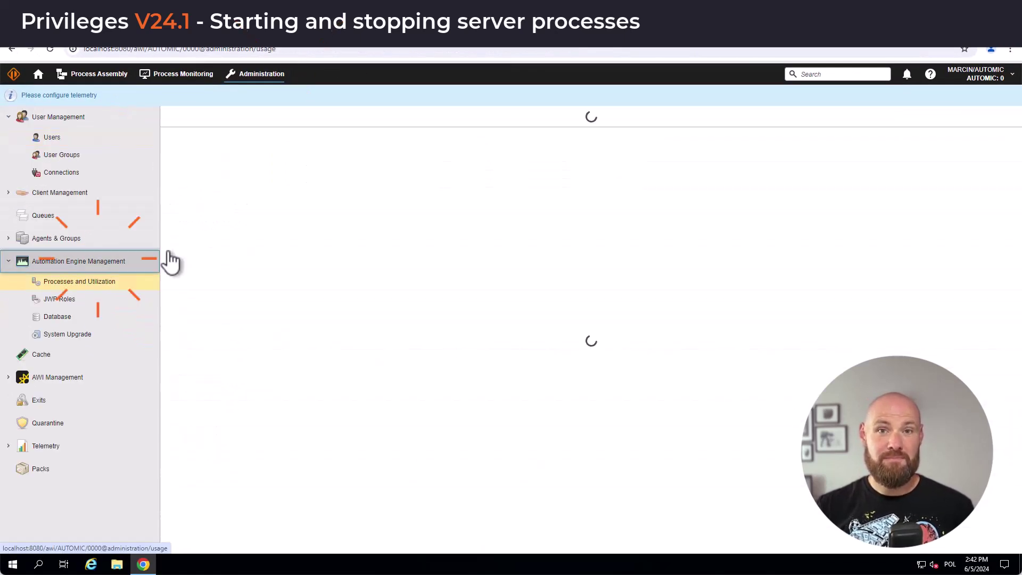
pyautogui.click(268, 212)
pyautogui.rightClick(269, 214)
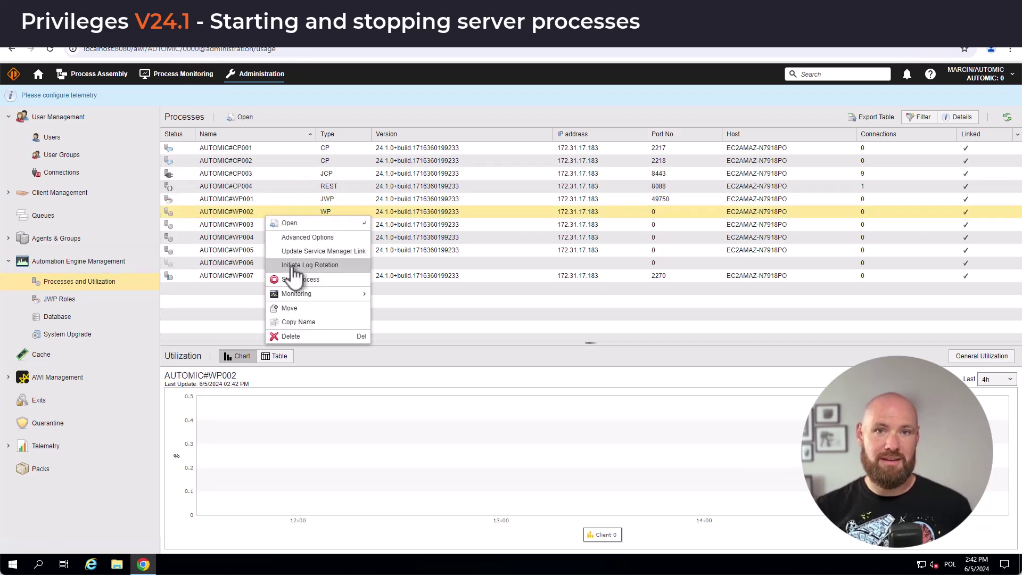
pyautogui.click(295, 276)
pyautogui.click(543, 325)
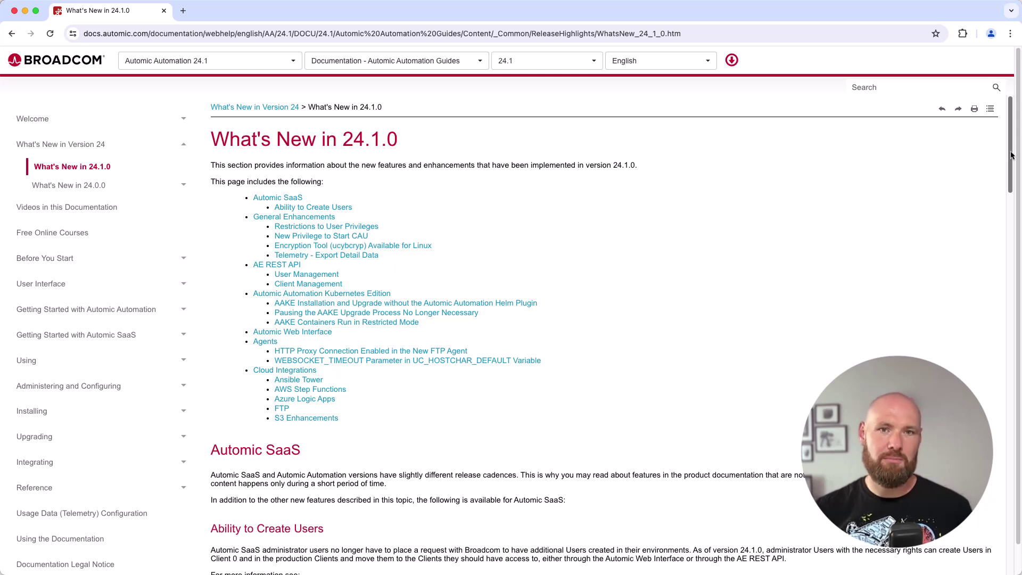
# Scroll the What's New in 24.1.0 page past Automic SaaS and General Enhancements to AAKE and Agents
pyautogui.scroll(-4, 1011, 155)
pyautogui.scroll(-1, 1011, 155)
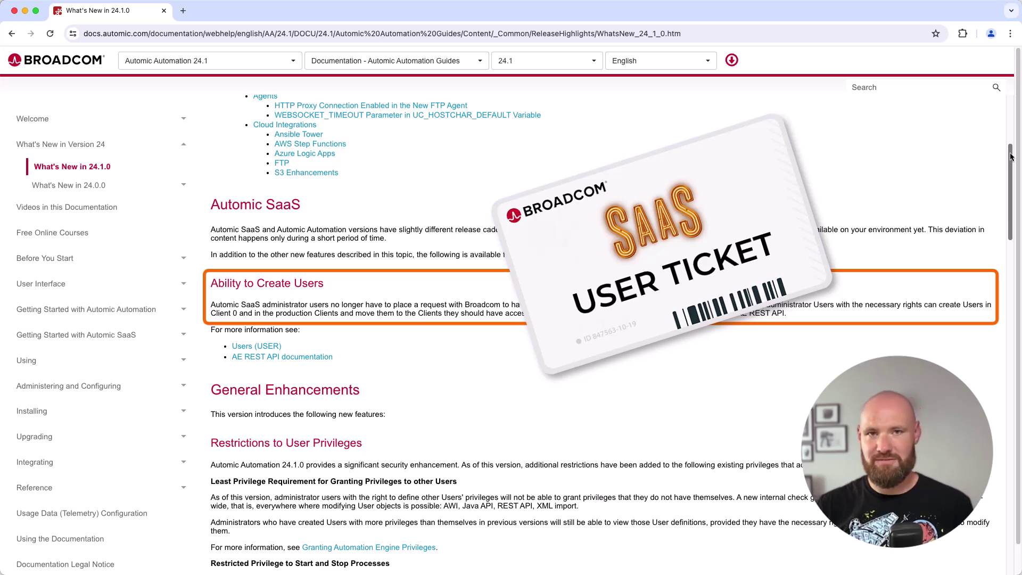
pyautogui.scroll(-5, 1011, 158)
pyautogui.scroll(-15, 1008, 160)
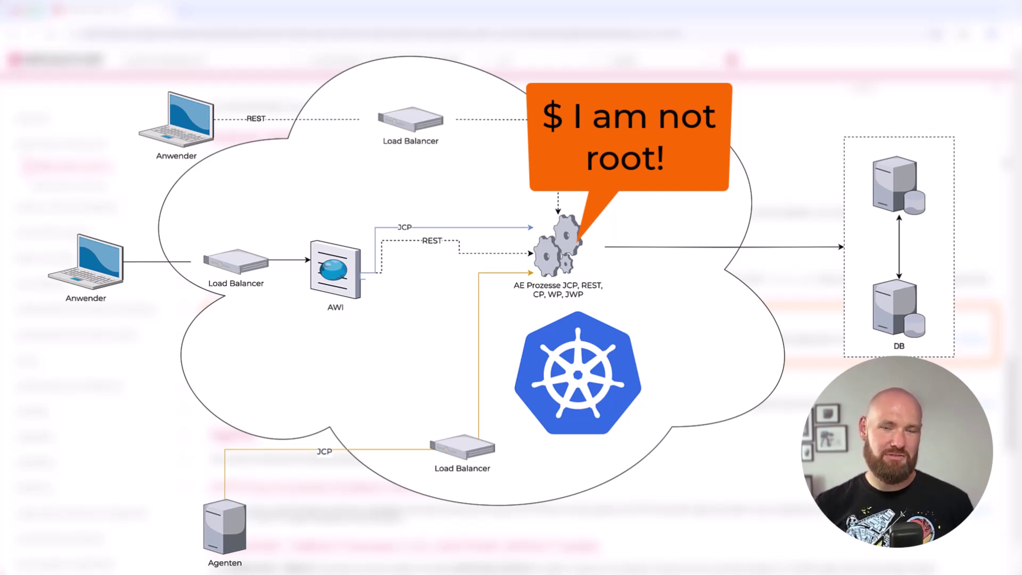
# Scroll to Cloud Integrations and the FTP Agent HTTP Proxy notes in the Agents section
pyautogui.scroll(-6, 1006, 163)
pyautogui.scroll(-6, 1006, 162)
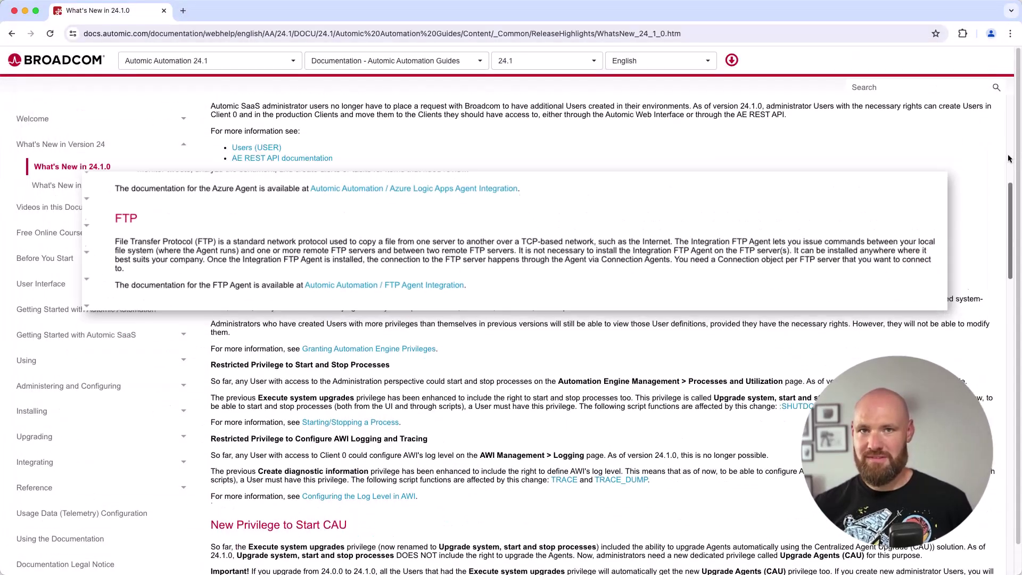
pyautogui.scroll(-20, 1008, 160)
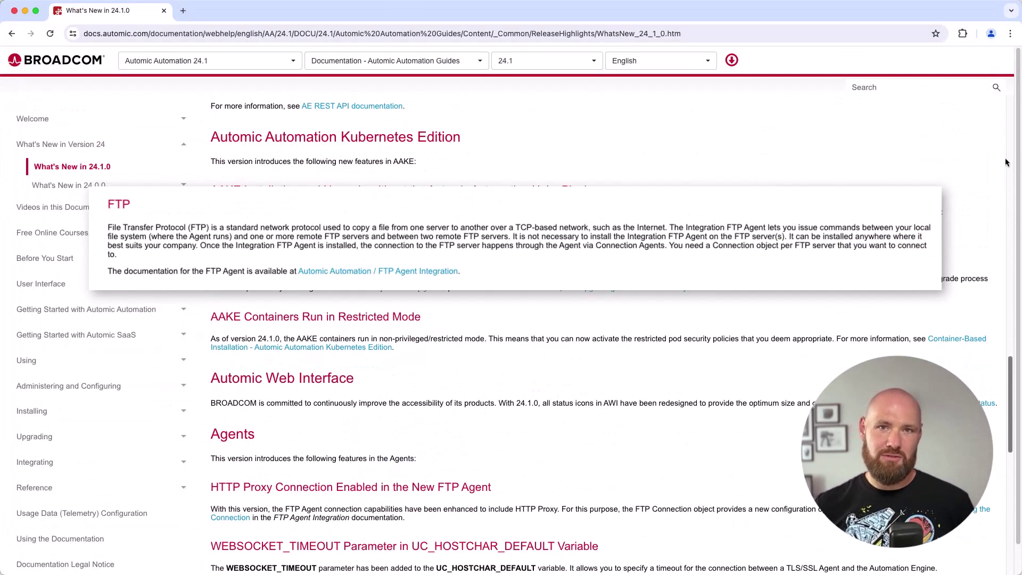
pyautogui.scroll(-5, 1006, 163)
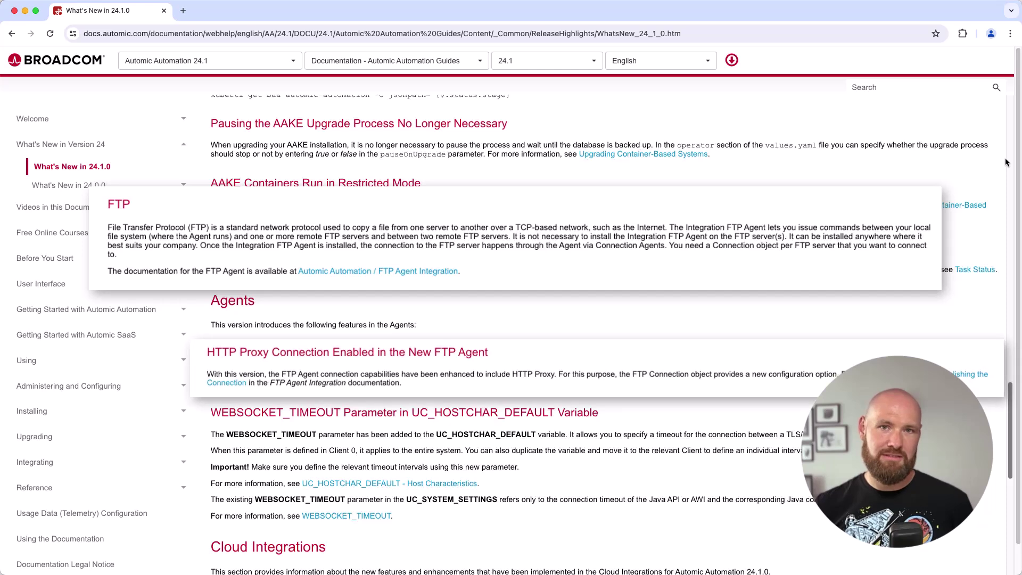